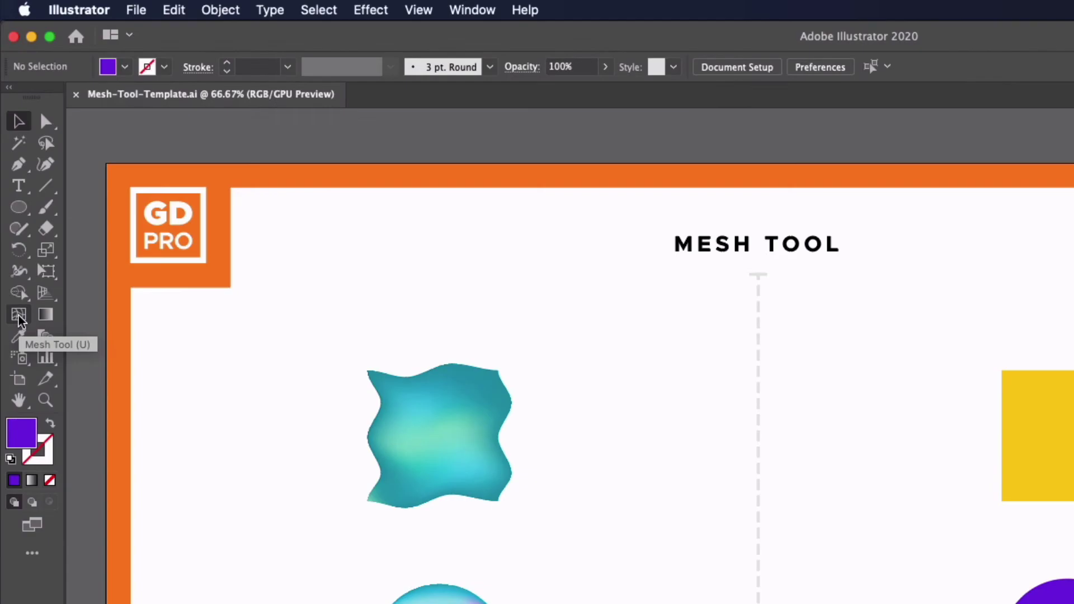
Step: Zoom in and centre the yellow square, then add a horizontal mesh line across it
left_click(18, 316)
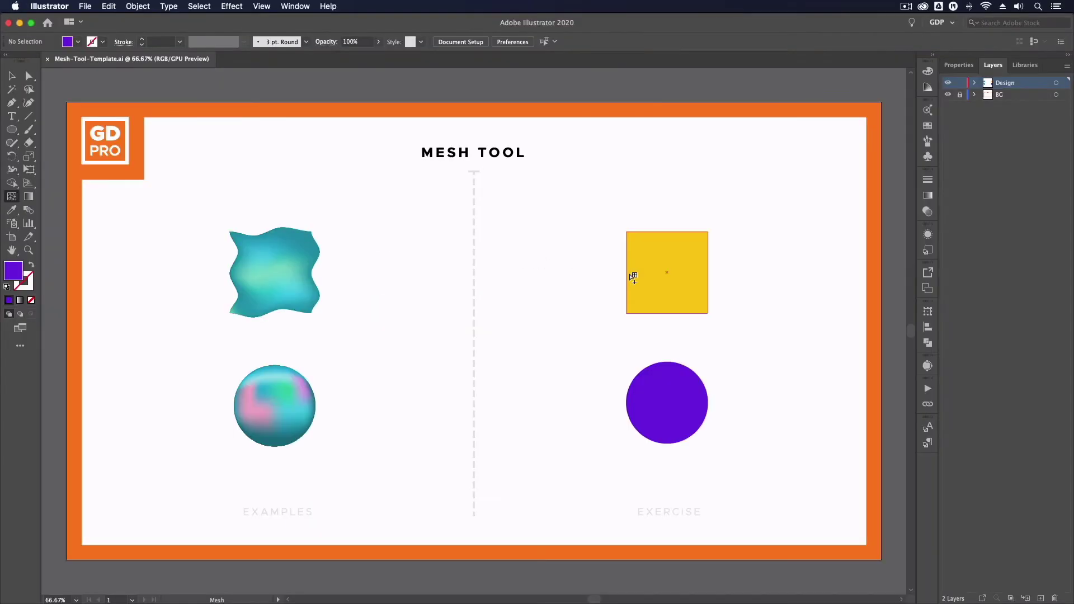
key("super+equal")
key("super+equal")
key("super+equal")
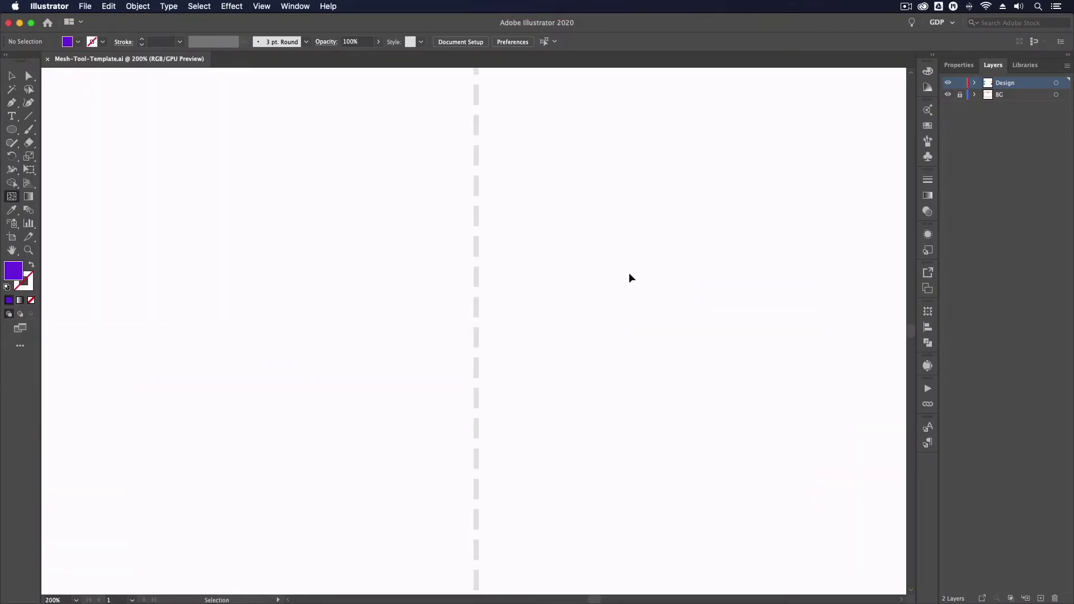
left_click_drag(676, 234, 179, 382)
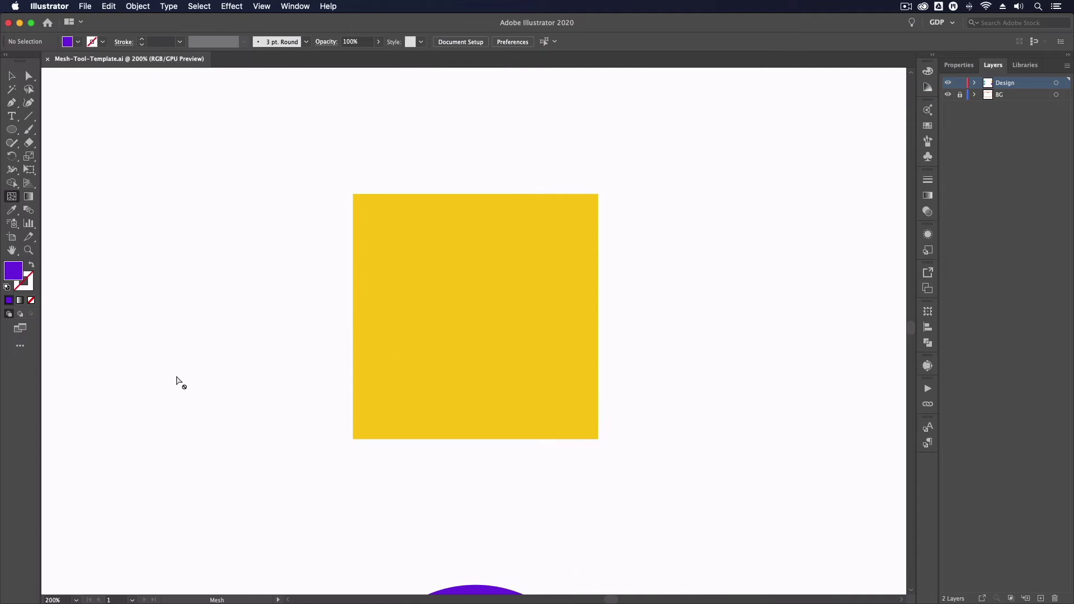
left_click_drag(288, 273, 302, 293)
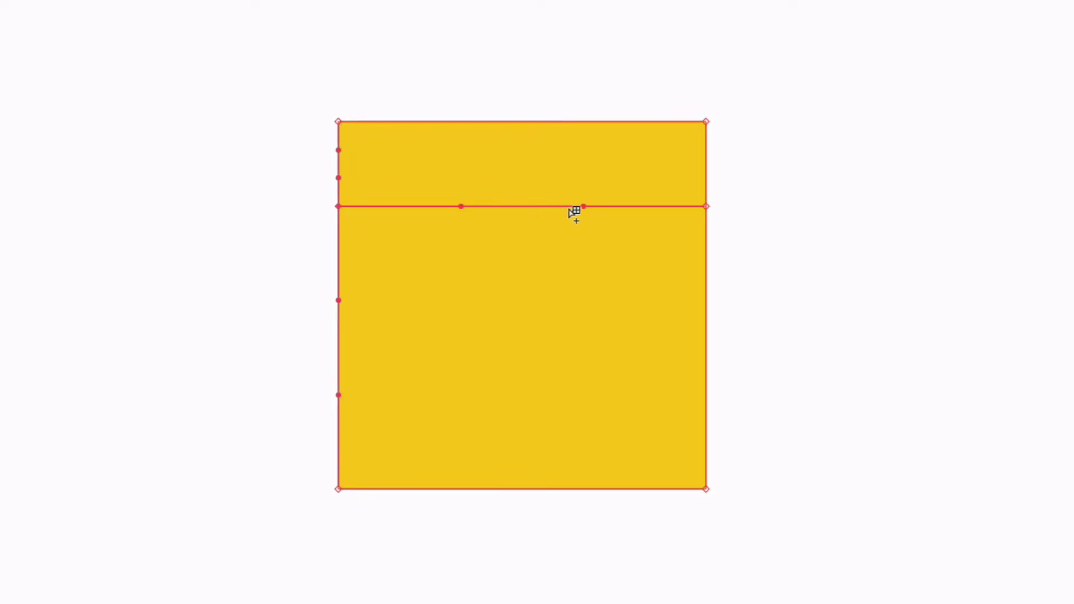
left_click(338, 280)
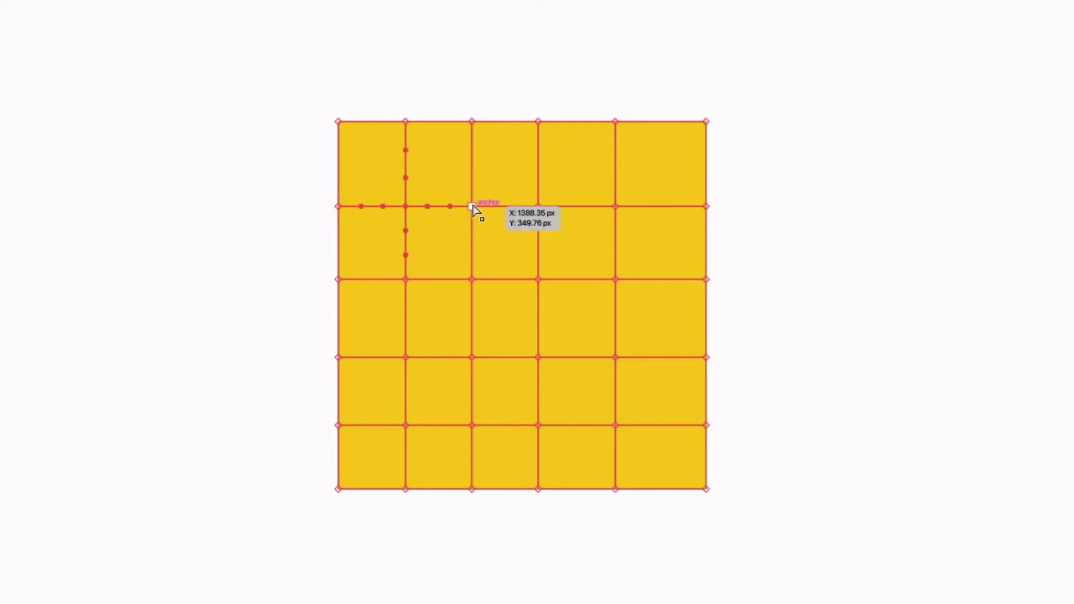
Step: Shift the upper and lower mesh rows' anchors right to bend them into zigzags
left_click(540, 208)
left_click(539, 208)
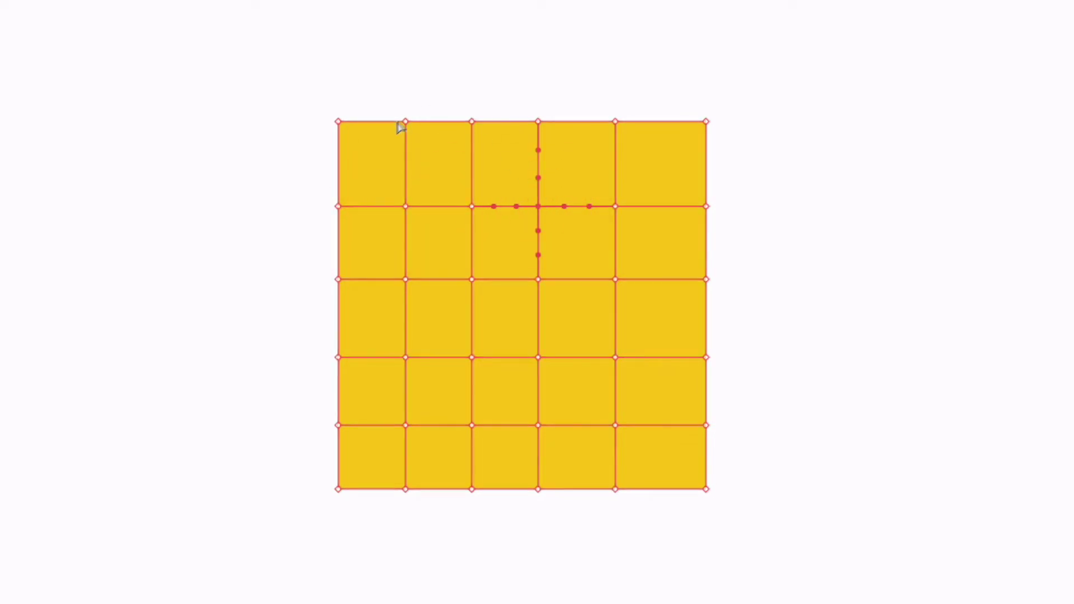
left_click_drag(329, 179, 323, 360)
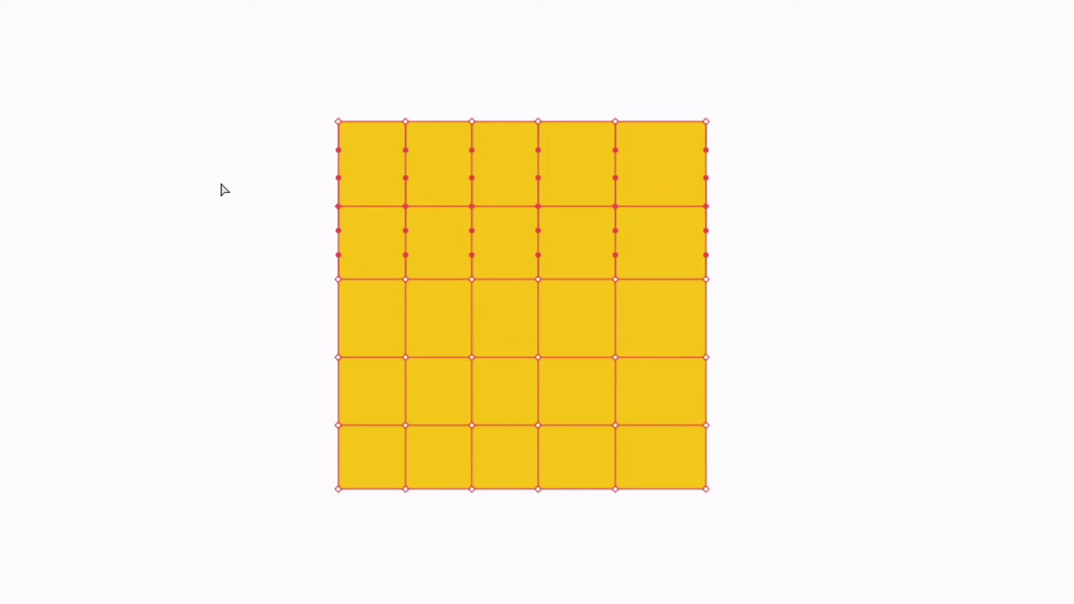
key("shift+Right")
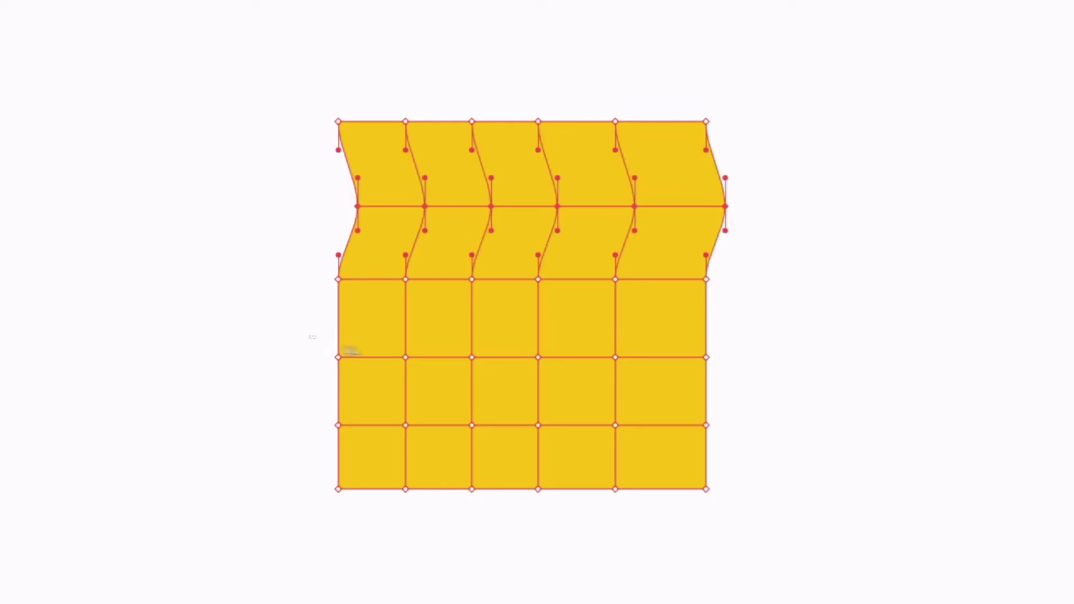
left_click_drag(351, 350, 737, 390)
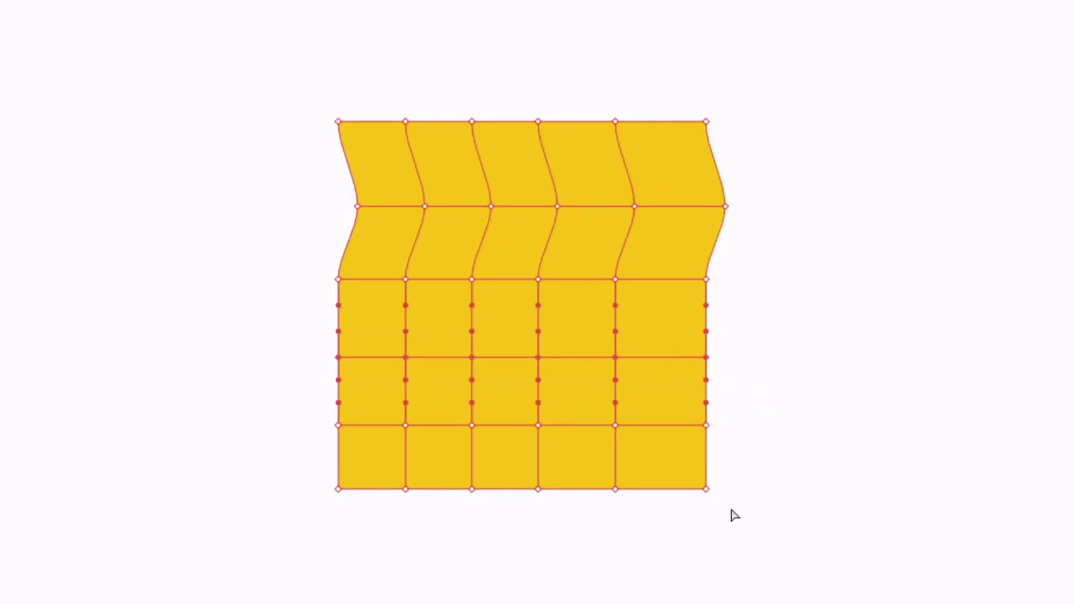
left_click_drag(733, 506, 283, 488)
key("shift+Right")
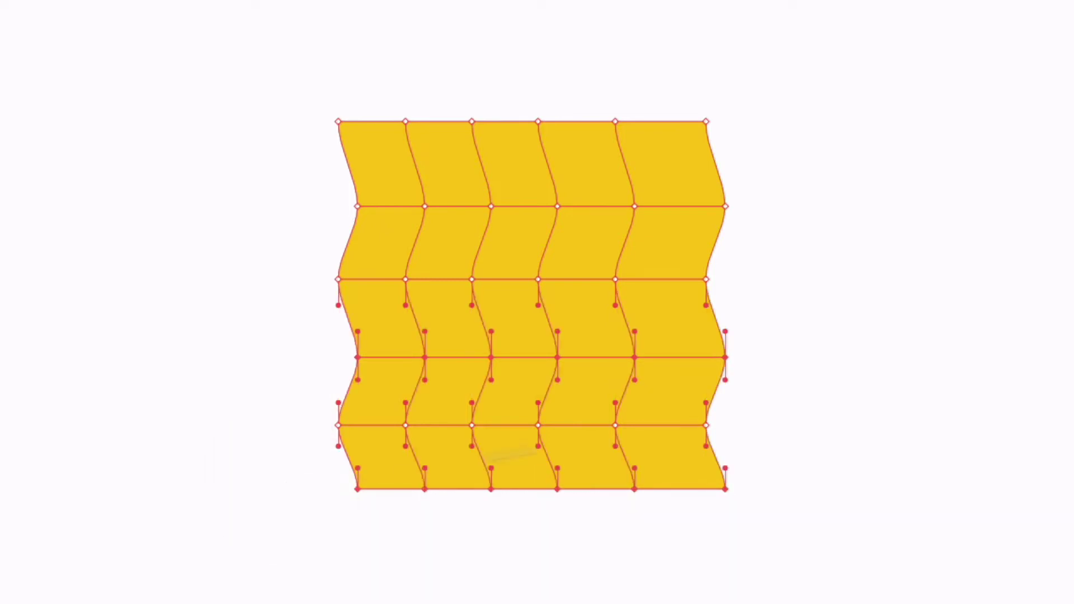
Step: Select more mesh rows and push bottom-edge points down for a bumpy bottom edge
left_click_drag(737, 438, 294, 400)
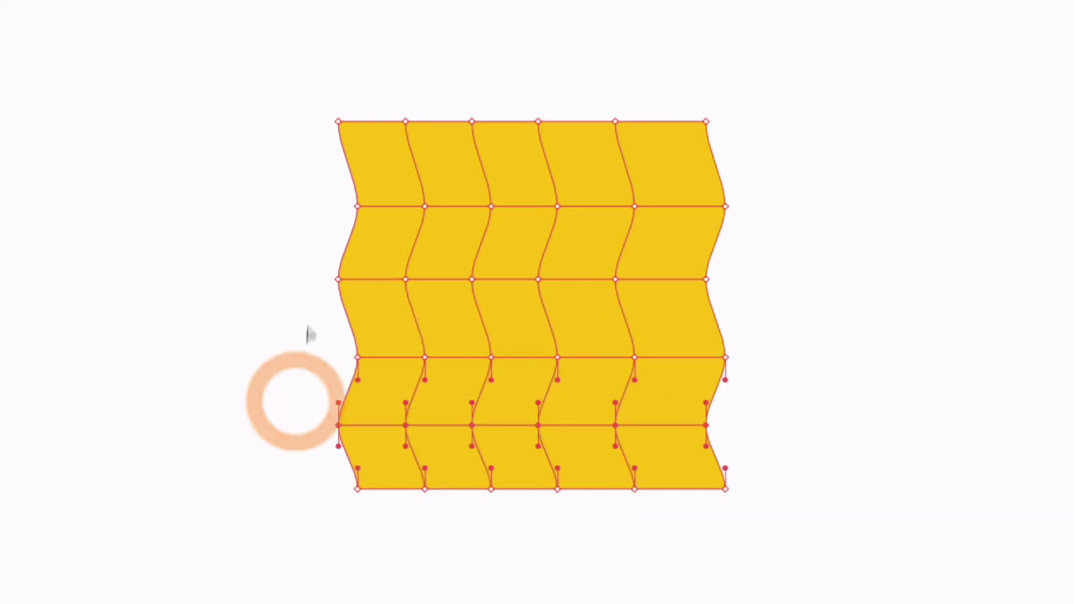
left_click_drag(314, 252, 729, 307)
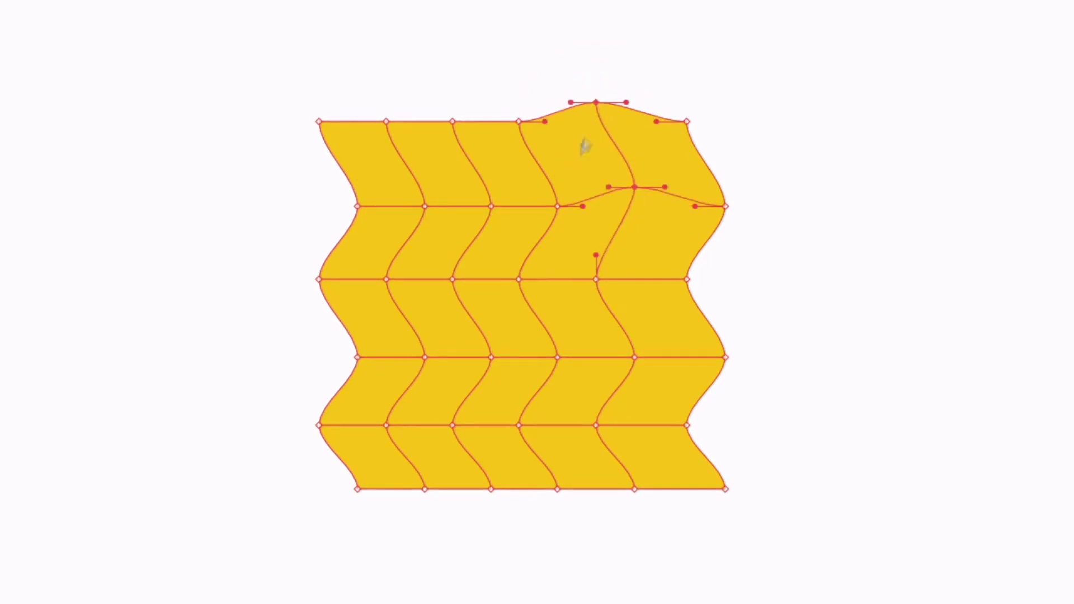
left_click(425, 489)
key("Down")
key("Down")
key("Down")
key("Down")
left_click(557, 490, "shift")
key("Down")
key("Down")
key("Down")
key("Down")
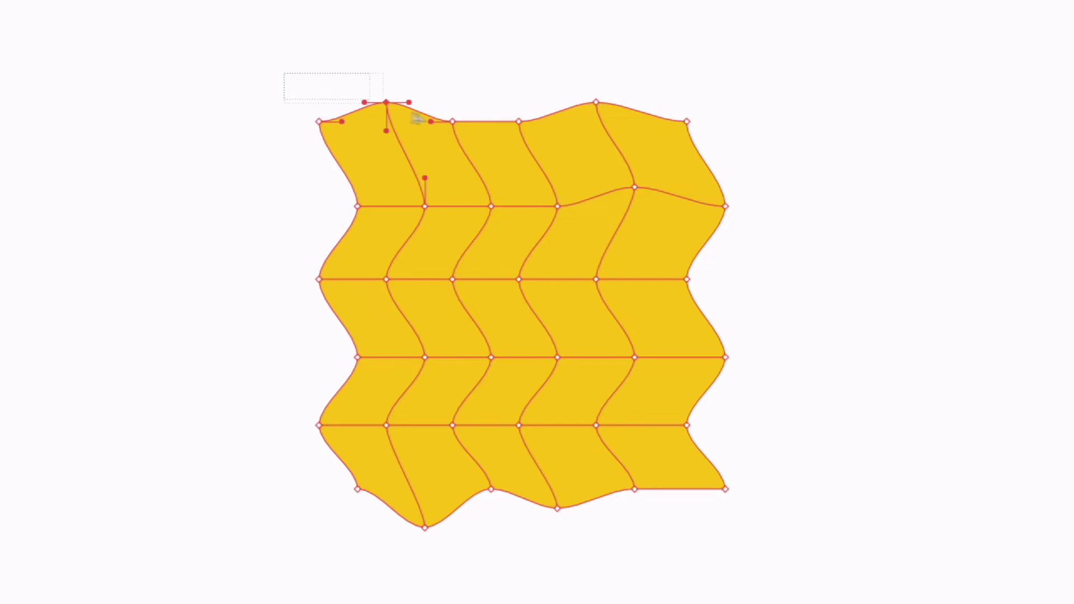
Step: Select all the top, side and bottom edge mesh points of the warped square
left_click_drag(417, 118, 701, 154)
left_click_drag(271, 177, 360, 372)
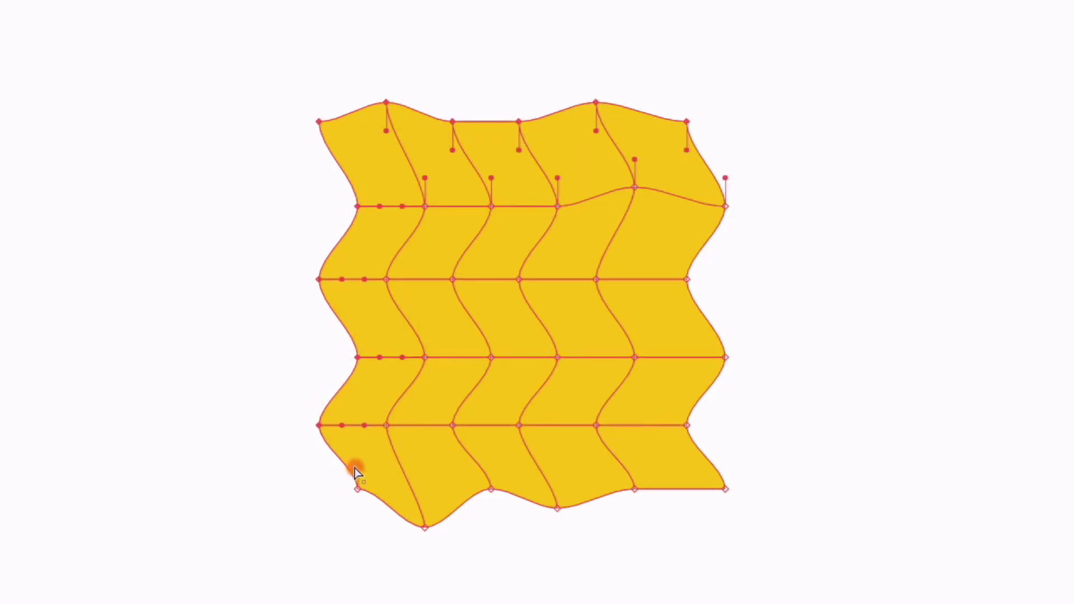
left_click_drag(350, 466, 674, 417)
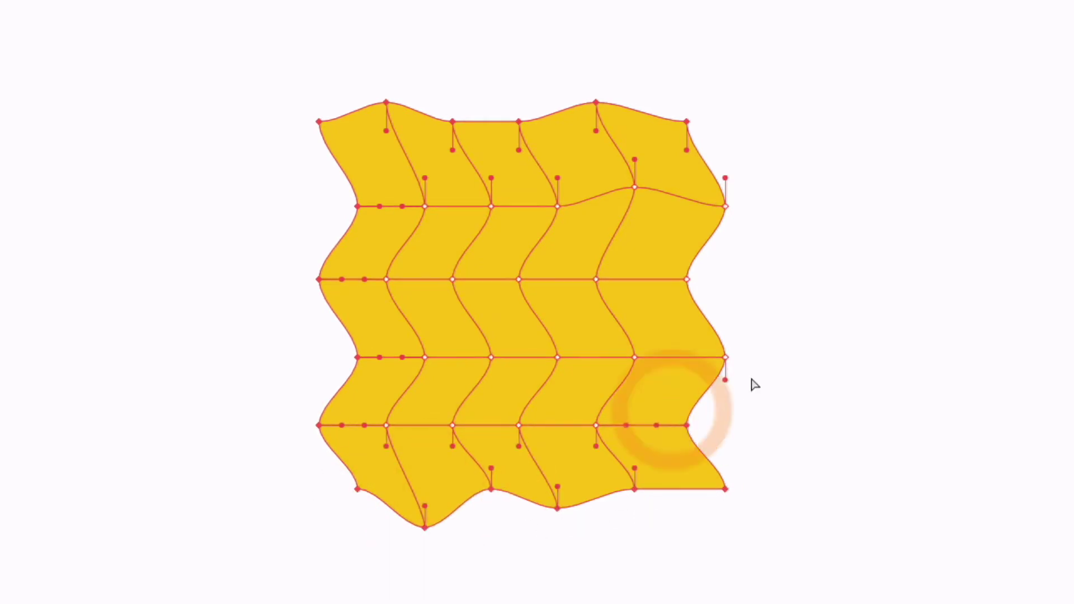
left_click_drag(752, 377, 688, 340)
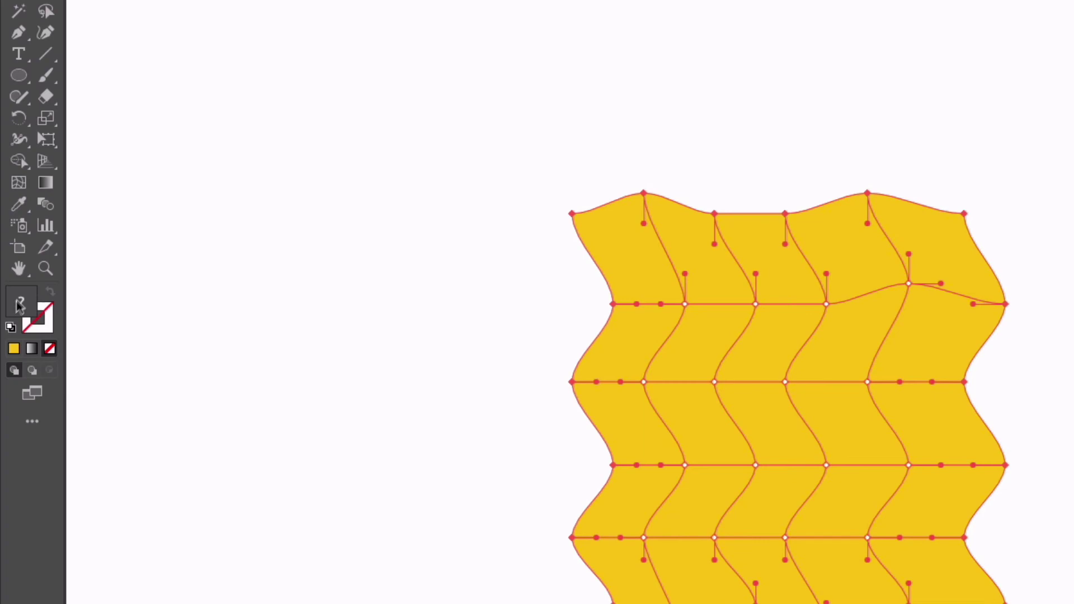
Step: Fill the selected edge points orange (EA6A0A), then select points along the middle mesh line
double_click(20, 305)
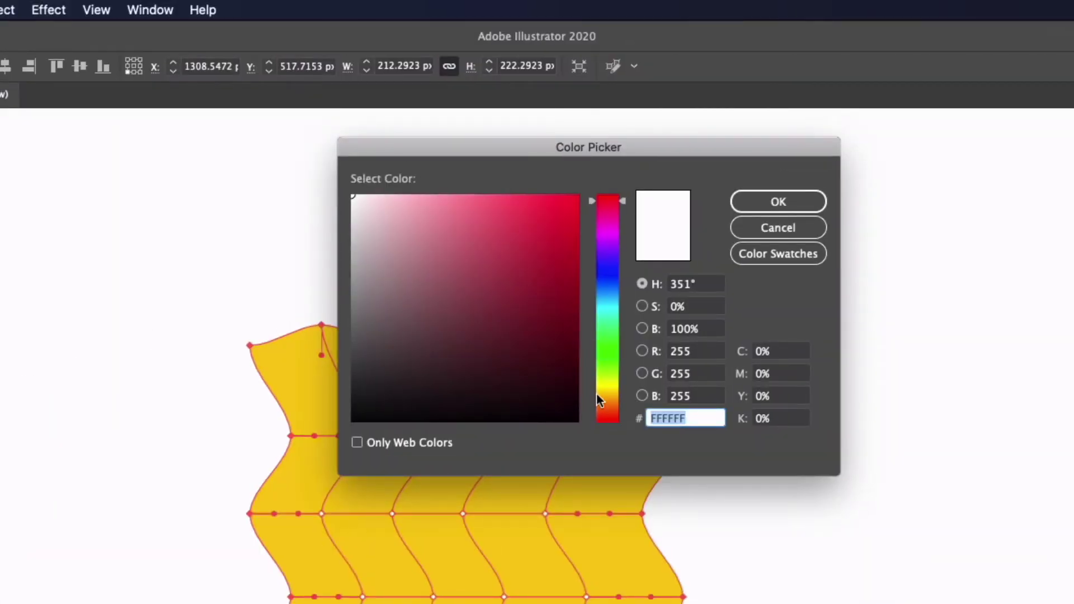
left_click_drag(597, 394, 608, 407)
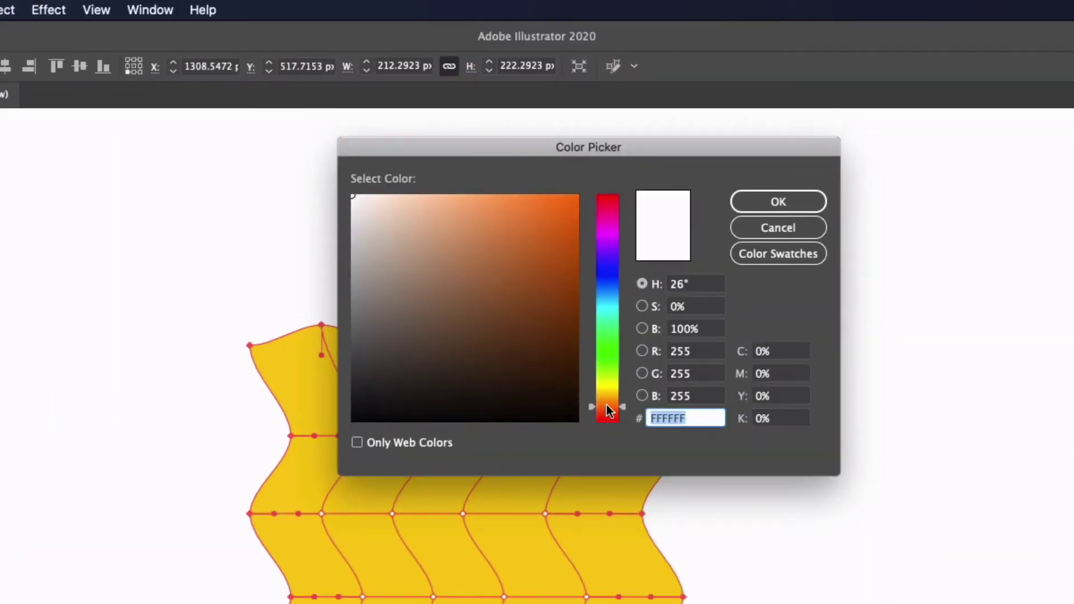
left_click(546, 218)
left_click(570, 202)
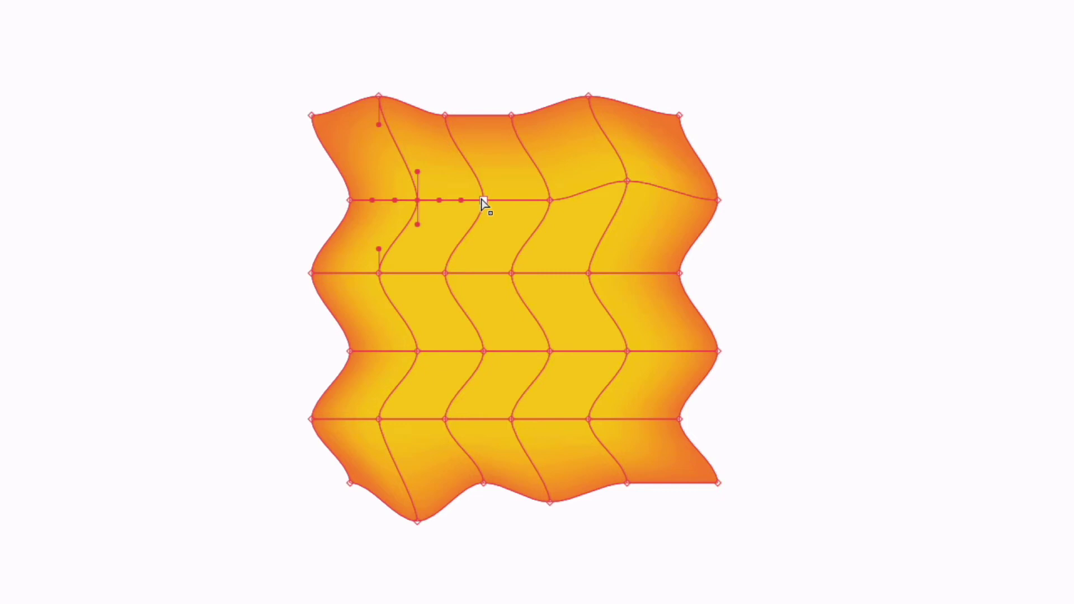
left_click(484, 201, "shift")
left_click(447, 274)
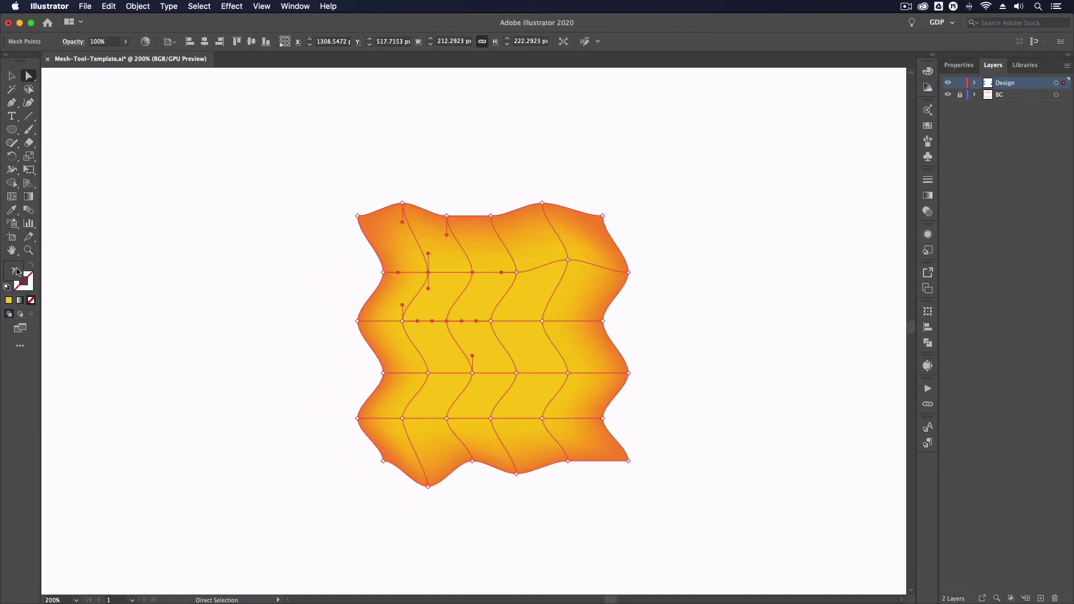
Step: Fill the selected interior mesh points dark red 8E3D4B, then deselect the mesh
double_click(14, 272)
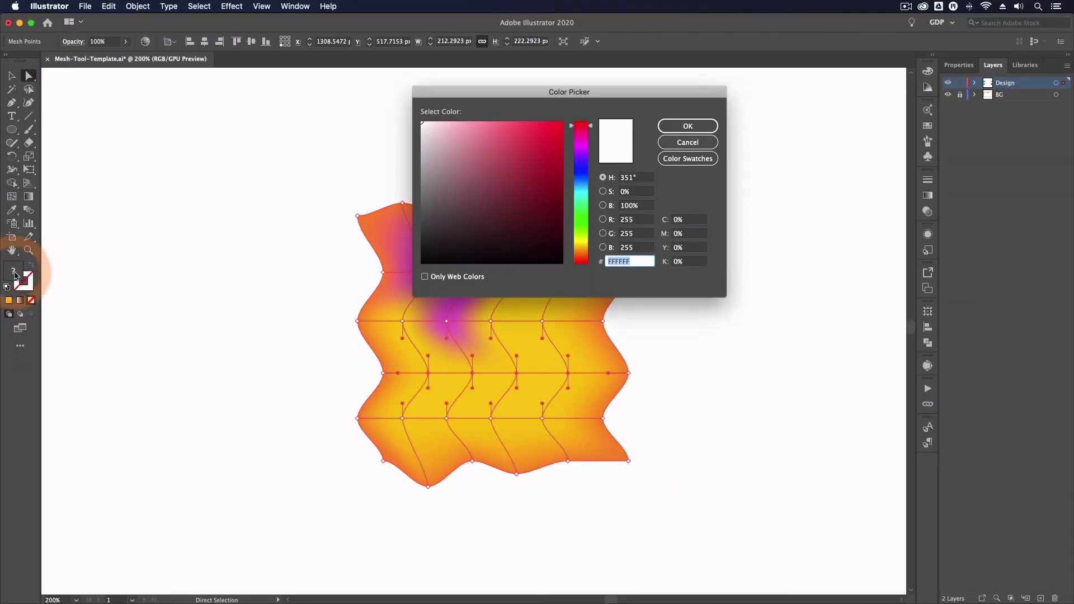
left_click(502, 189)
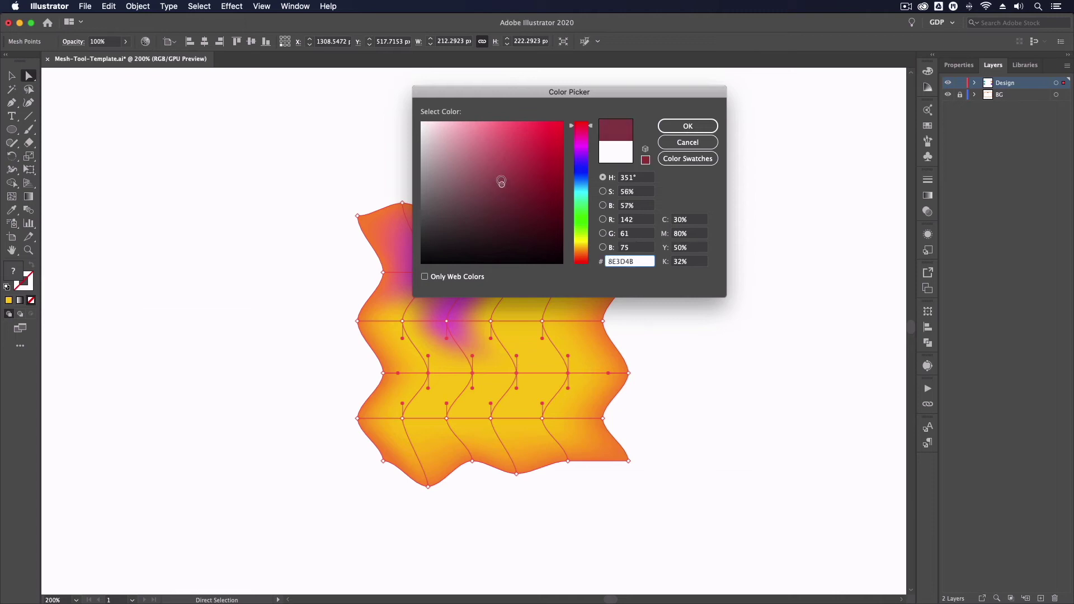
left_click(688, 126)
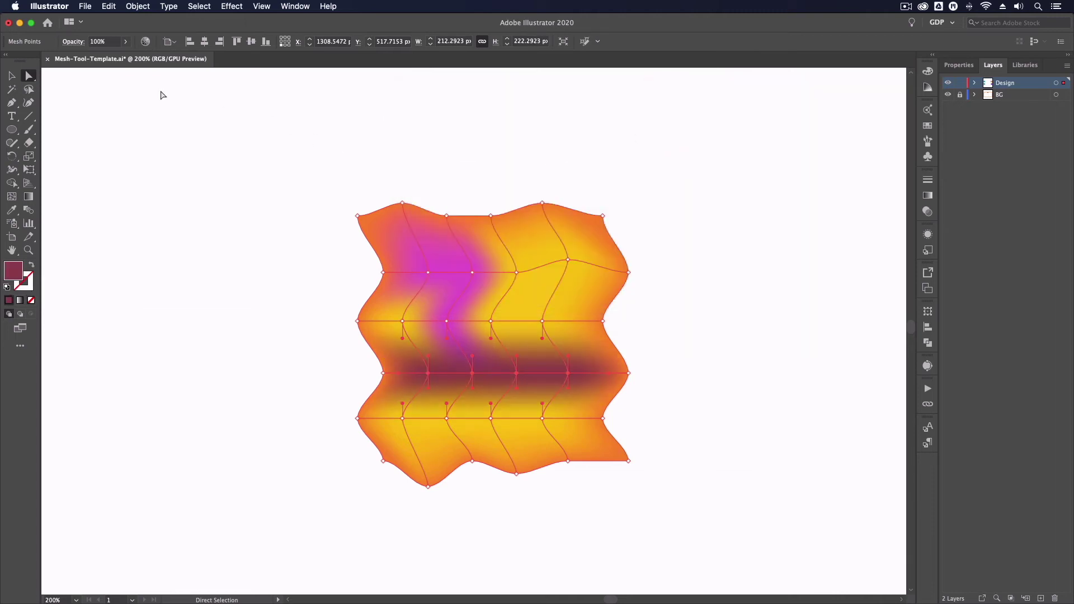
key("v")
left_click(279, 283)
Step: Scroll down to the purple circle and select it
scroll(290, 360, "down", 5)
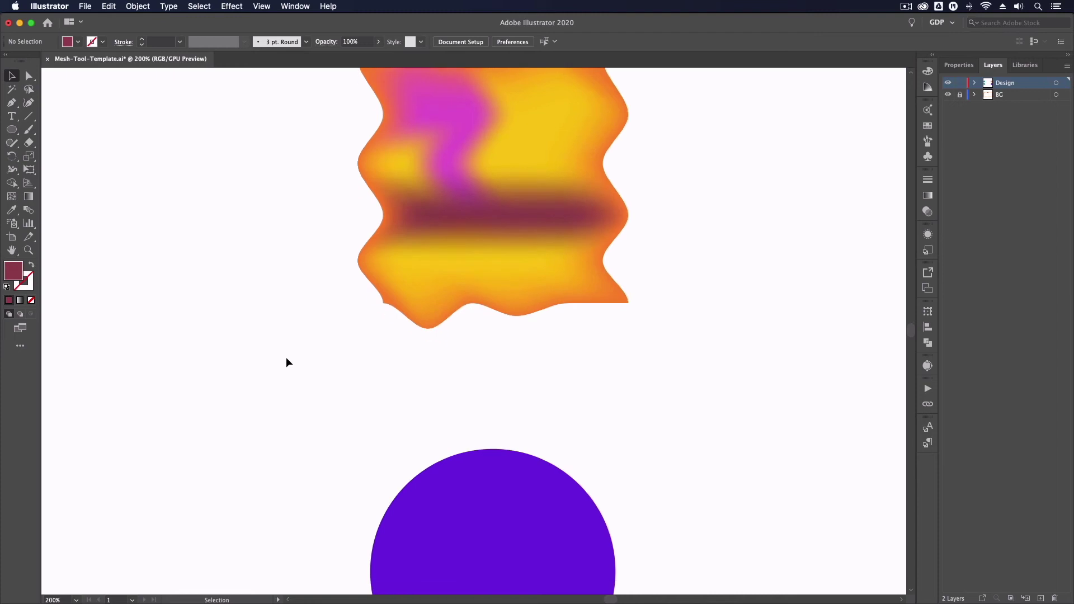
scroll(286, 362, "down", 8)
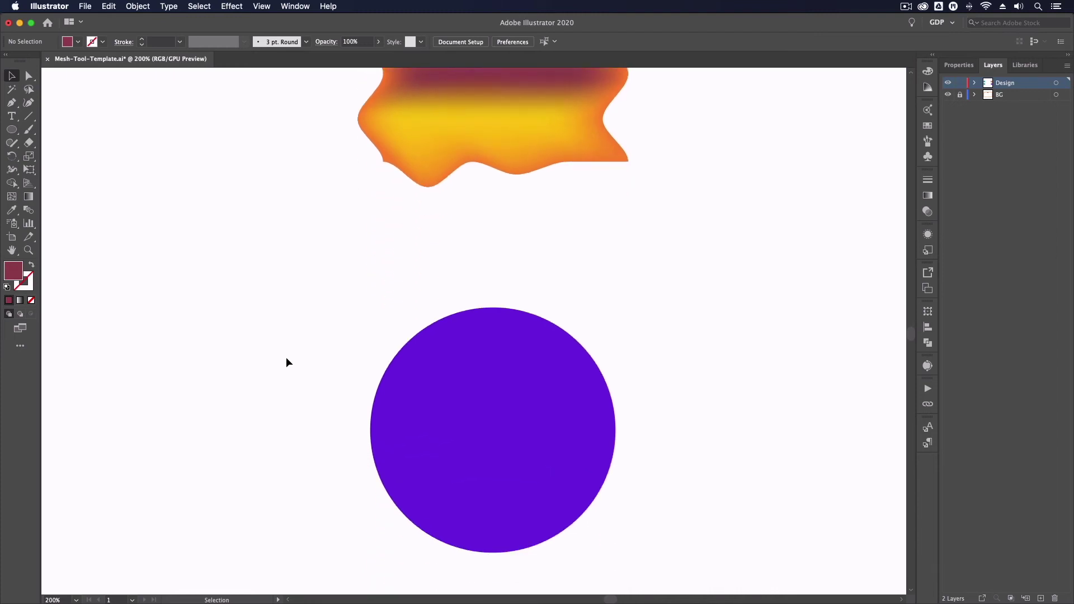
left_click(439, 297)
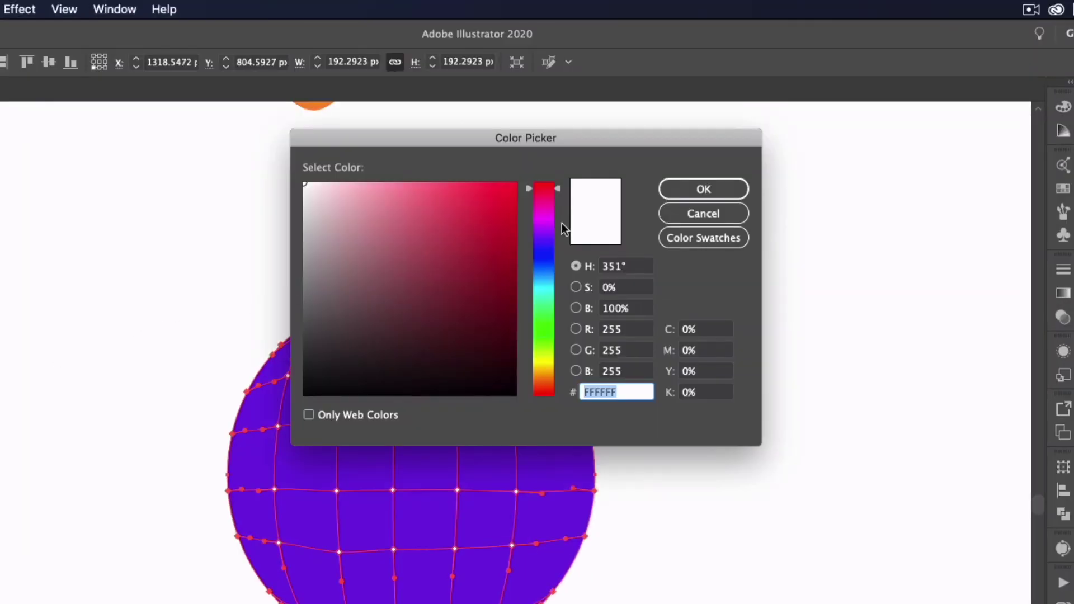
Step: Colour the circle's selected mesh points a dark navy blue
mouse_move(548, 250)
left_mouse_down()
mouse_move(551, 280)
mouse_move(550, 260)
left_mouse_up()
left_click(395, 307)
left_click_drag(395, 307, 394, 318)
left_click(676, 188)
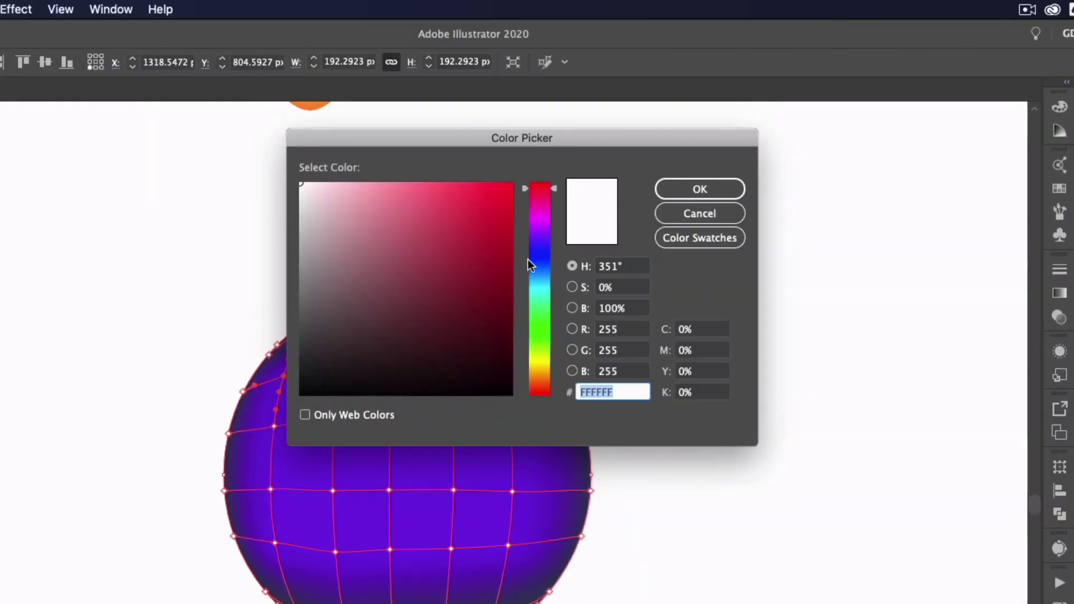
Step: Choose a light violet for the mesh points, then zoom out to the whole template and deselect
left_click(538, 232)
left_click(392, 203)
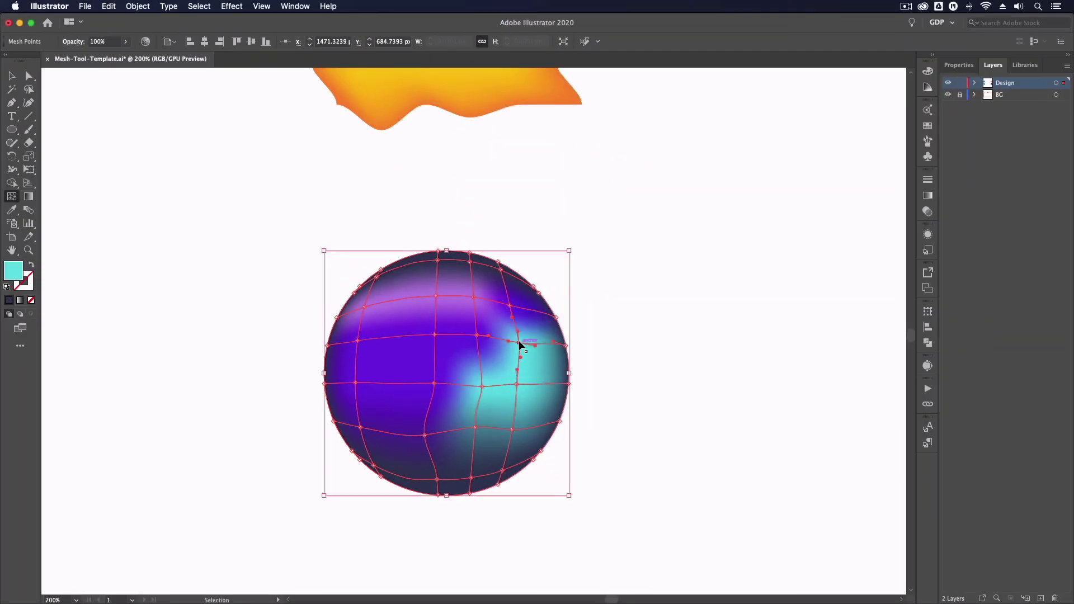
key("super+0")
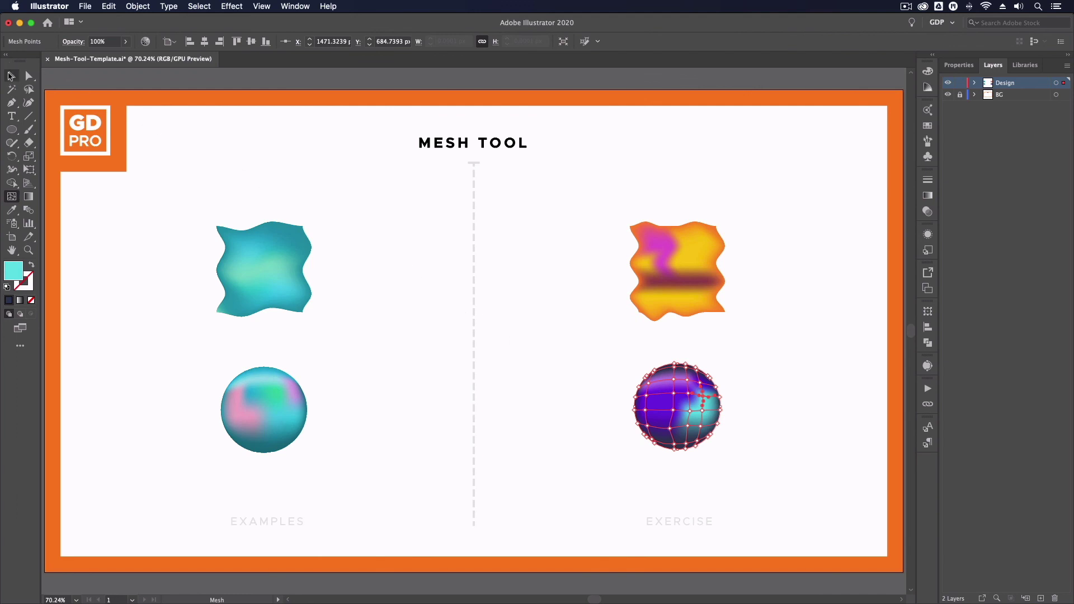
left_click(12, 75)
left_click(211, 164)
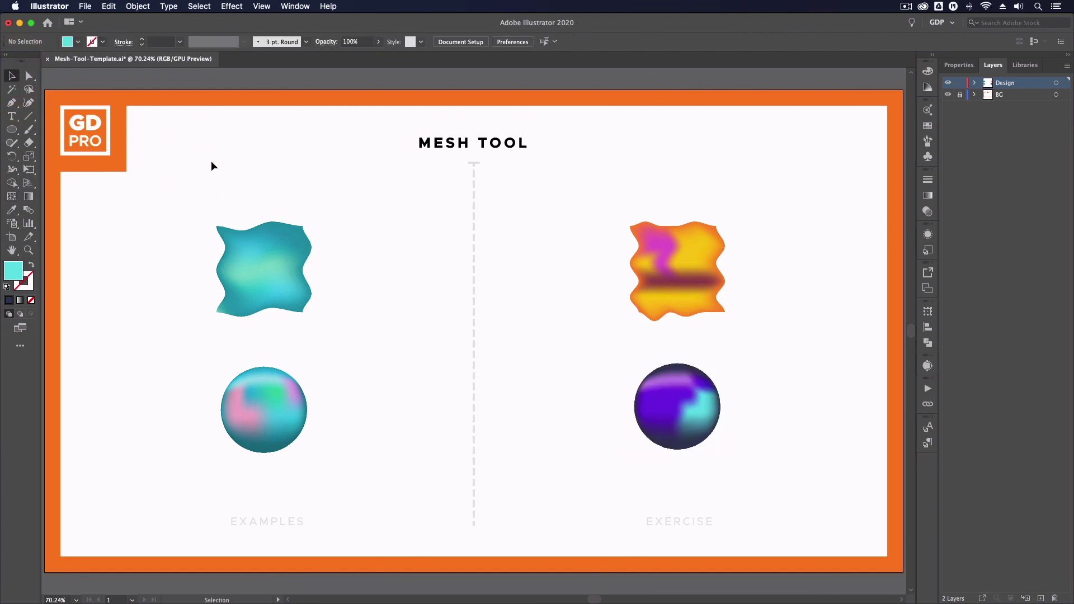